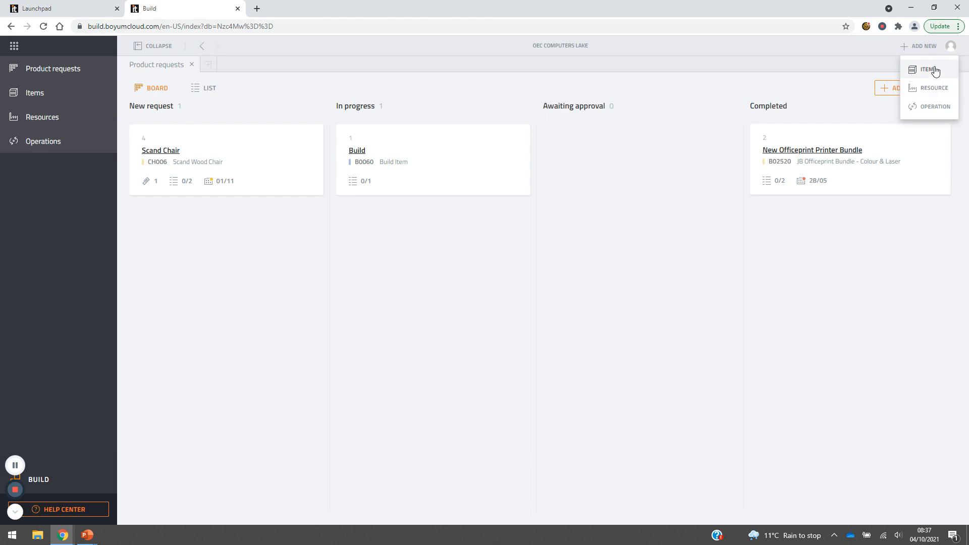
Open the form for creating a new item and look through its category, unit of measure and item group options.
left_click(935, 71)
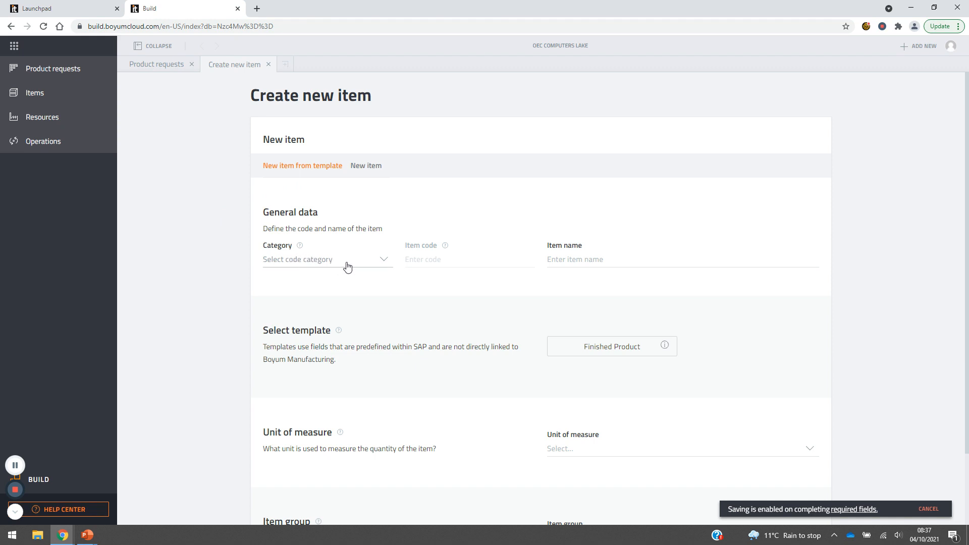
left_click(383, 261)
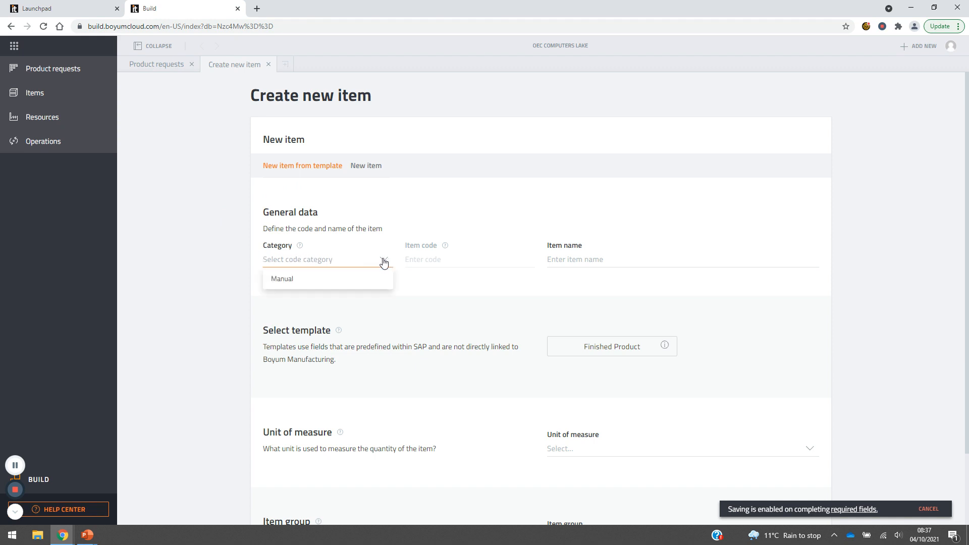
left_click(757, 315)
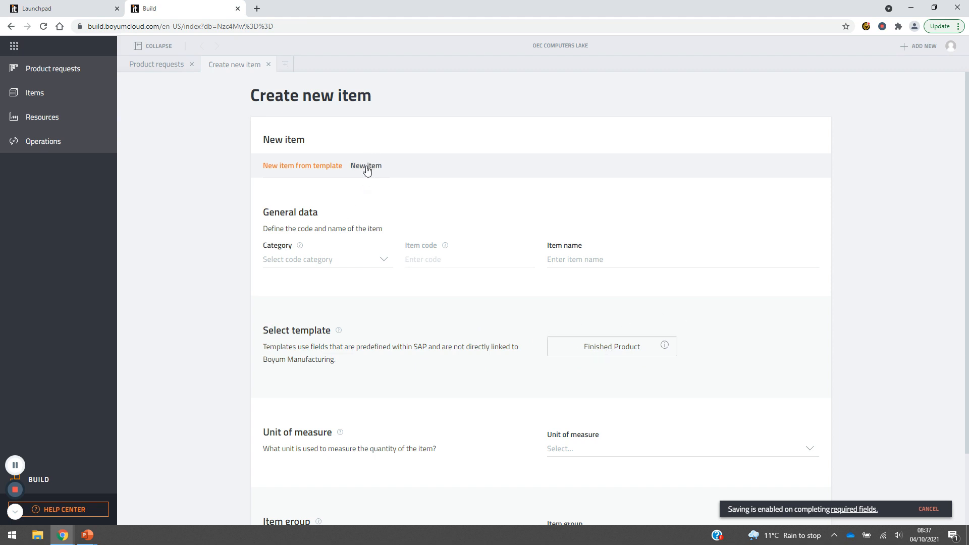
scroll(850, 312, "down", 2)
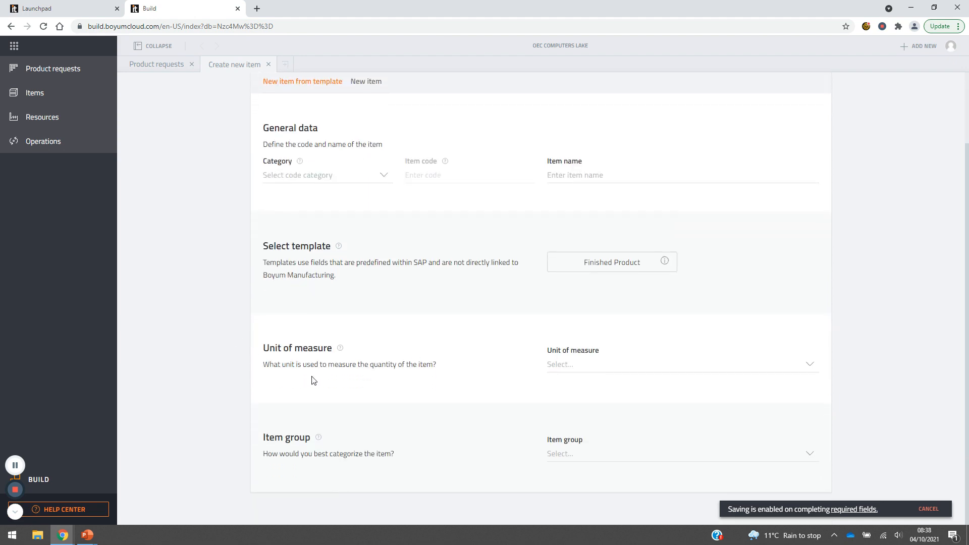
left_click(813, 368)
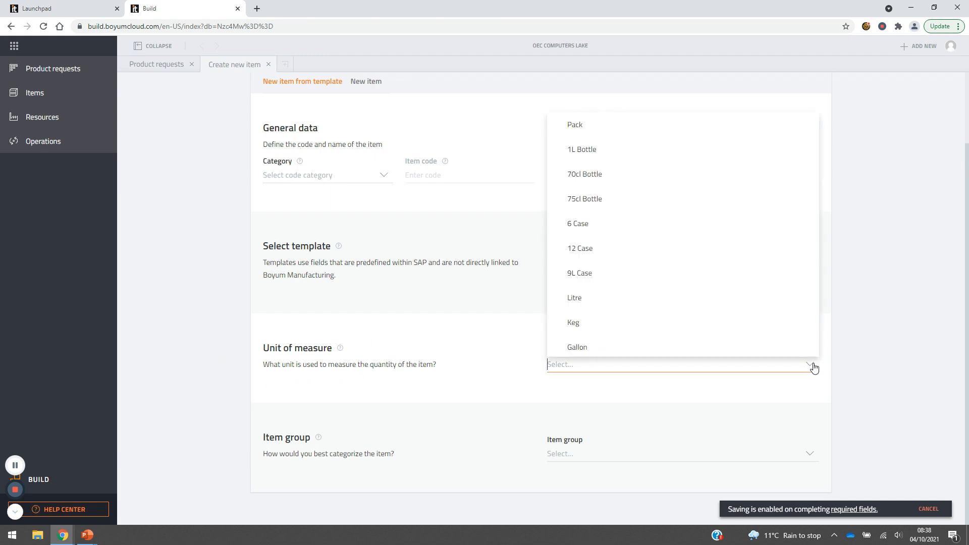
left_click(854, 371)
left_click(809, 460)
left_click(849, 306)
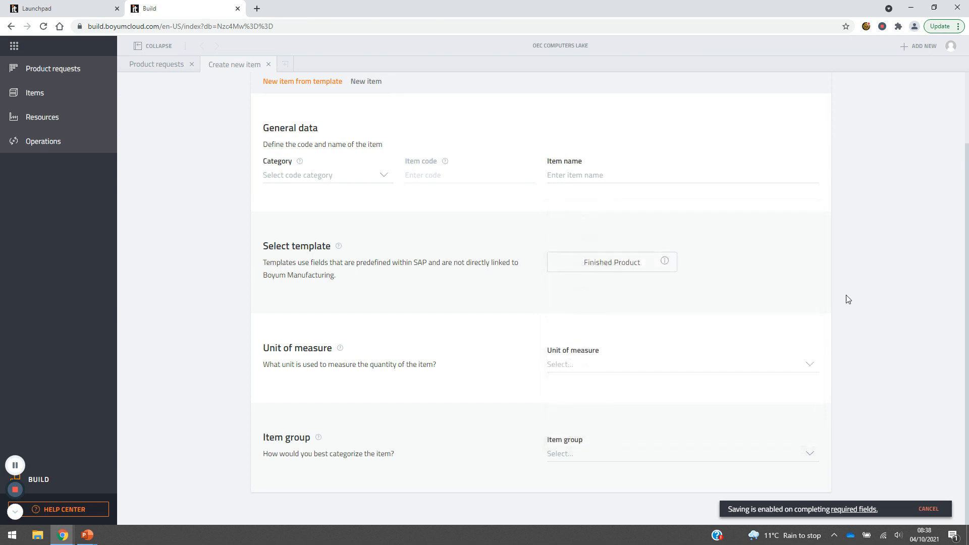
scroll(823, 234, "up", 2)
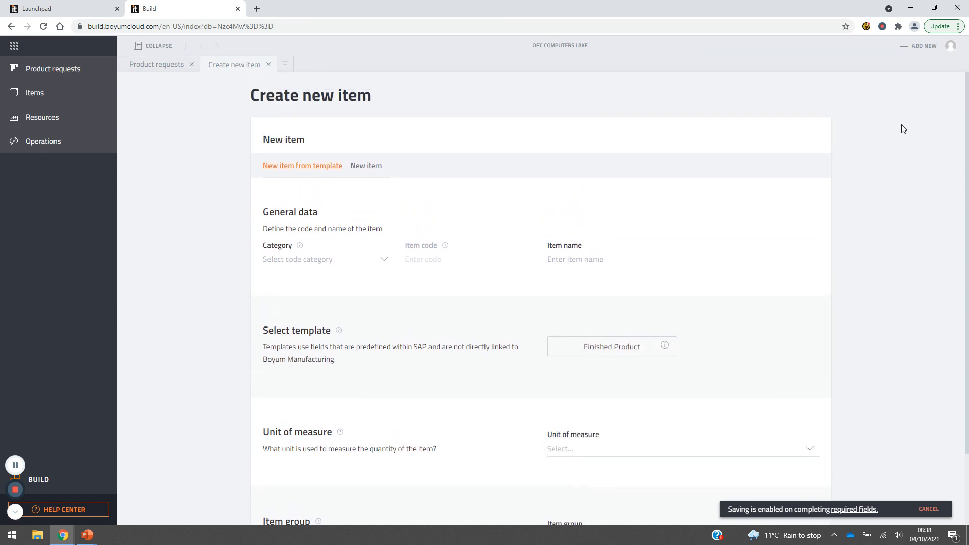
Open the application settings and review the existing item templates.
left_click(951, 46)
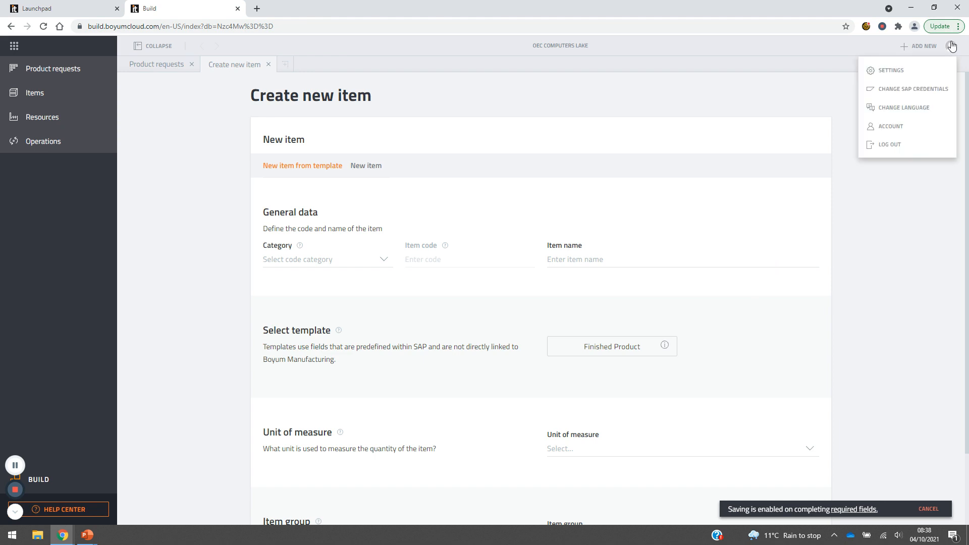
left_click(912, 72)
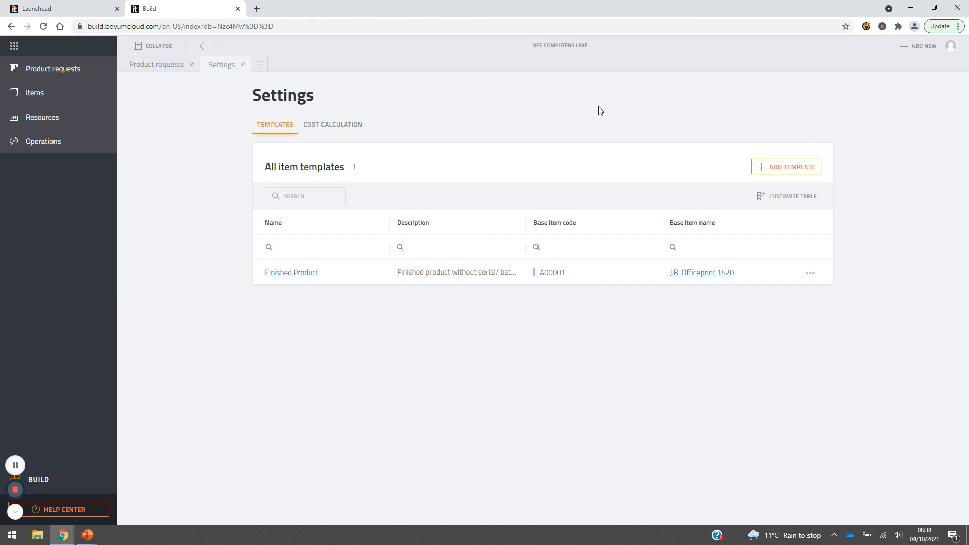
Start a new item from template with the Manual category, item code B01 and item name Box.
left_click(919, 50)
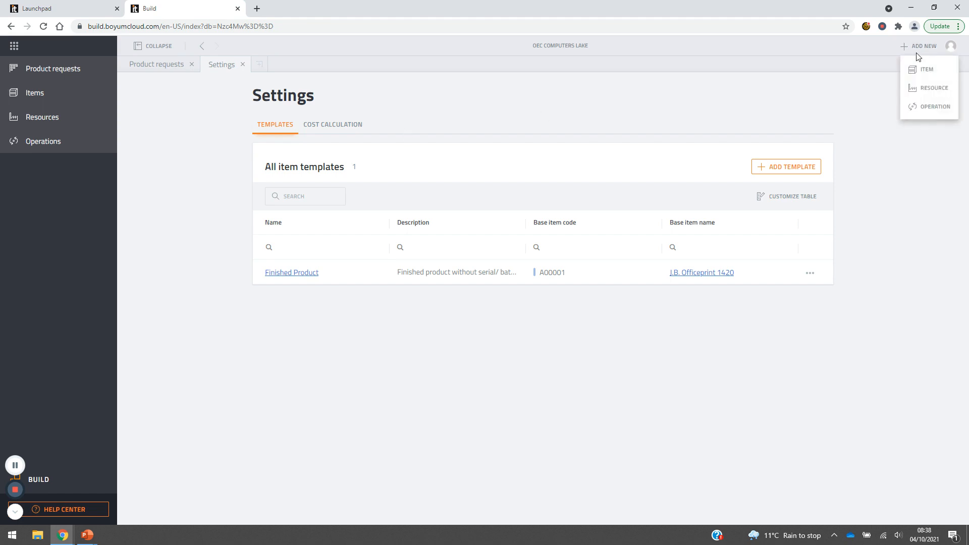
left_click(927, 70)
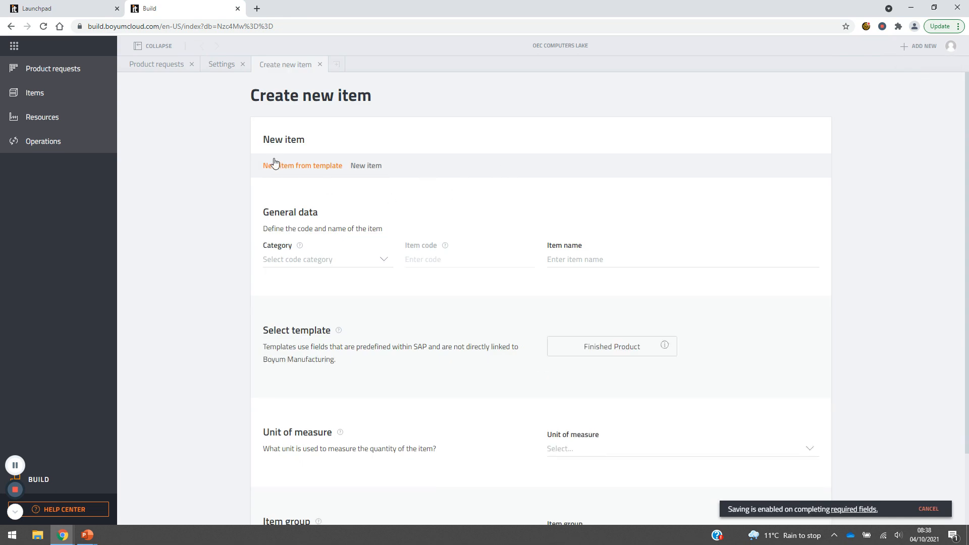
left_click(371, 265)
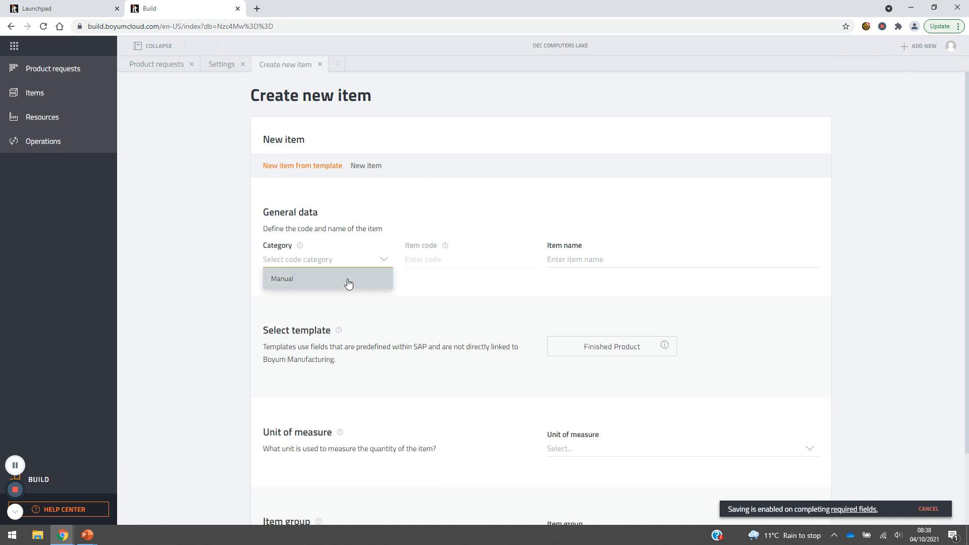
left_click(346, 281)
type("012")
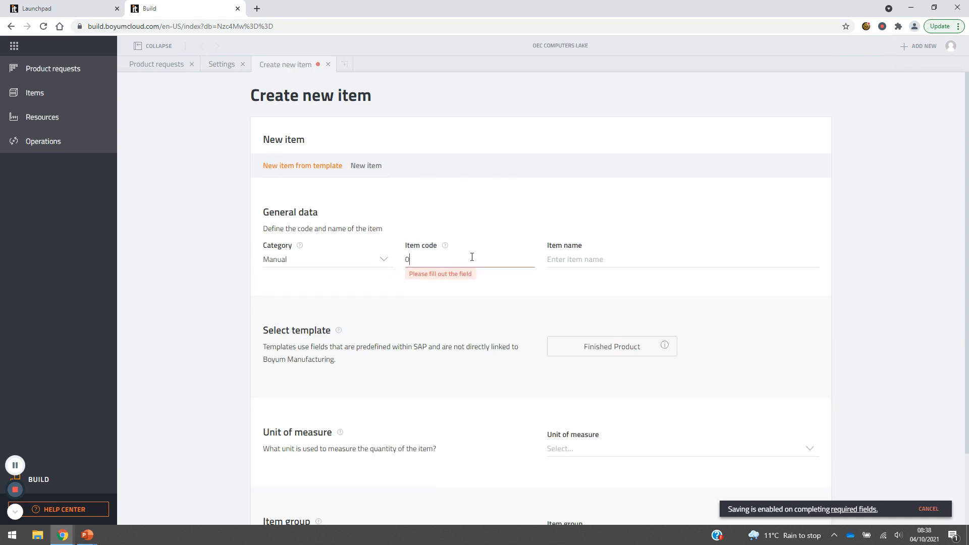
key("BackSpace")
key("BackSpace")
key("BackSpace")
type("B01")
key("Tab")
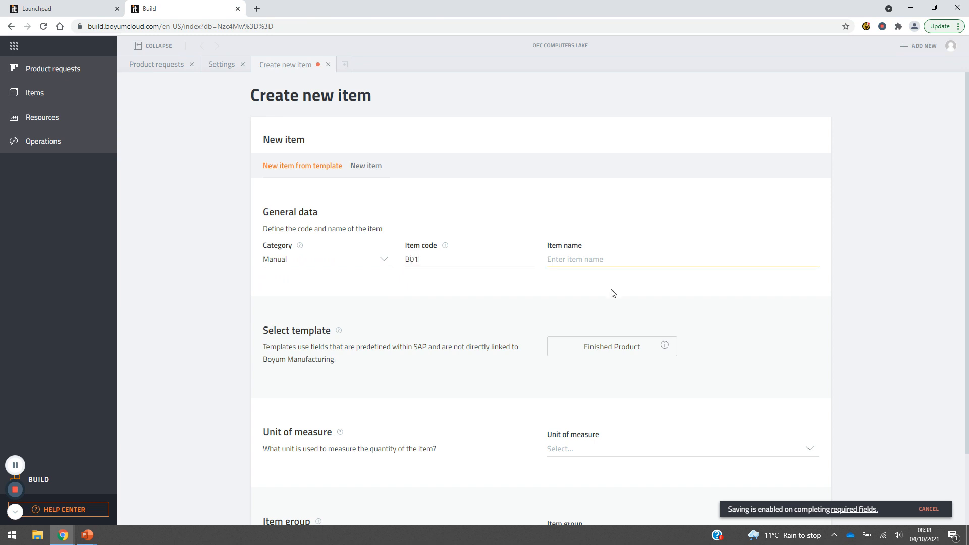
type("Box")
Apply the Finished Product template to the new item with Pack as unit of measure, and check the item group options.
left_click(634, 353)
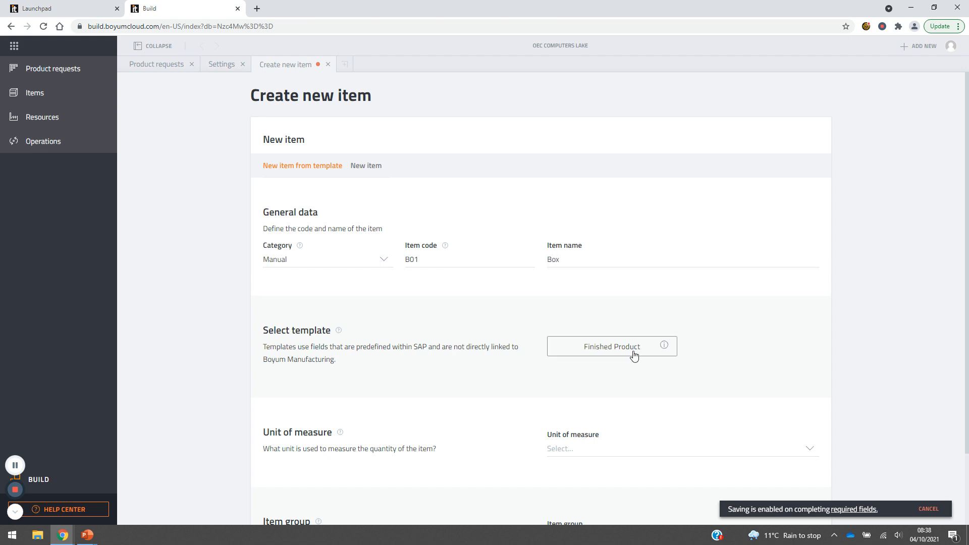
scroll(818, 349, "down", 2)
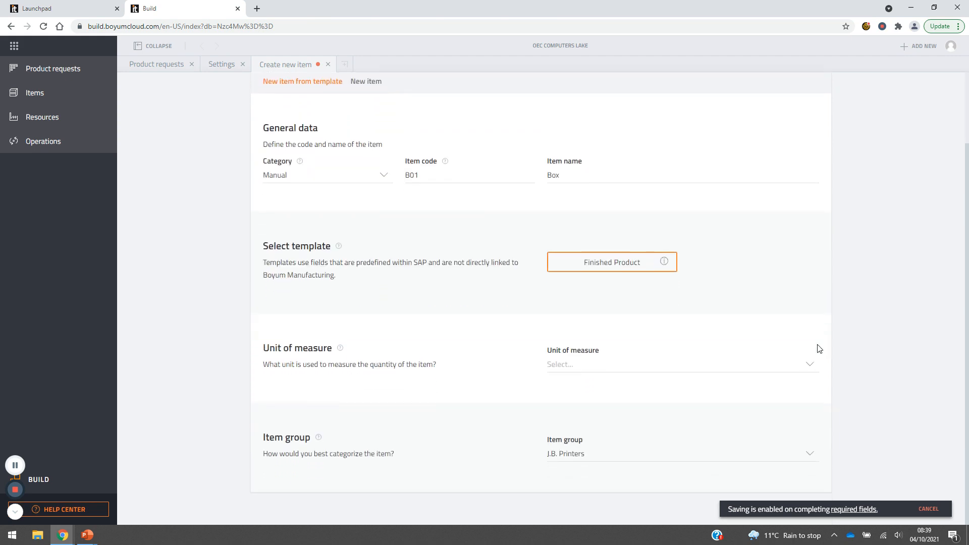
left_click(807, 367)
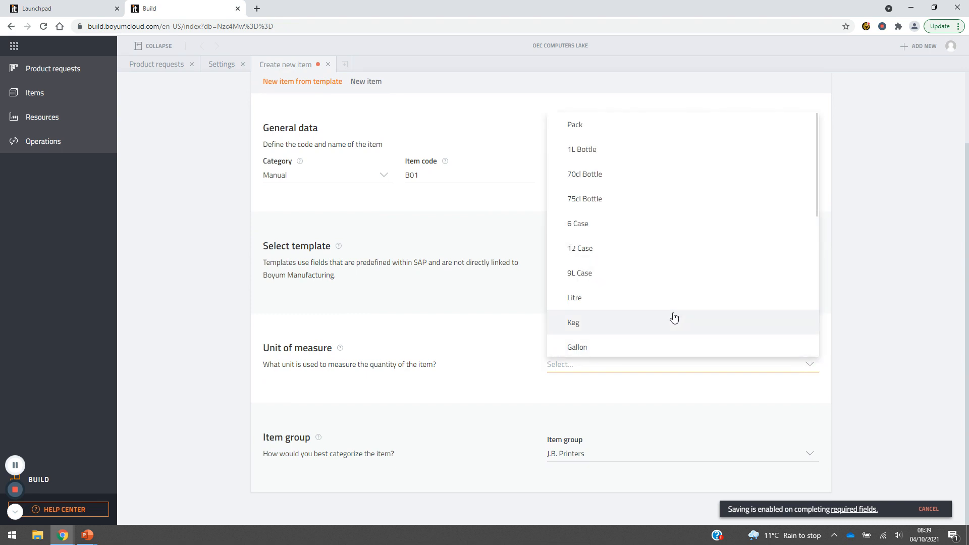
left_click(665, 118)
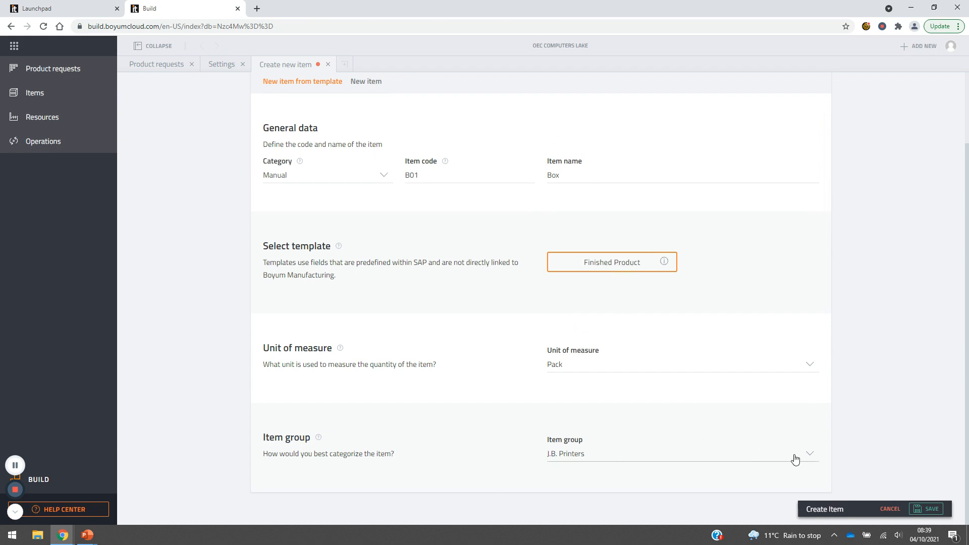
left_click(811, 458)
left_click(860, 342)
scroll(154, 217, "up", 2)
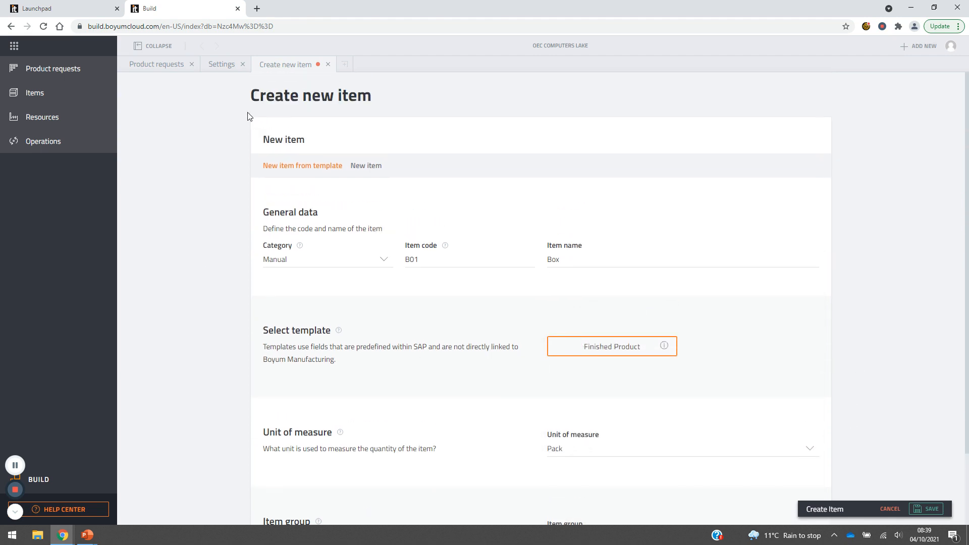
Discard the unsaved Box item and close the settings to return to the product requests board.
left_click(327, 66)
left_click(565, 324)
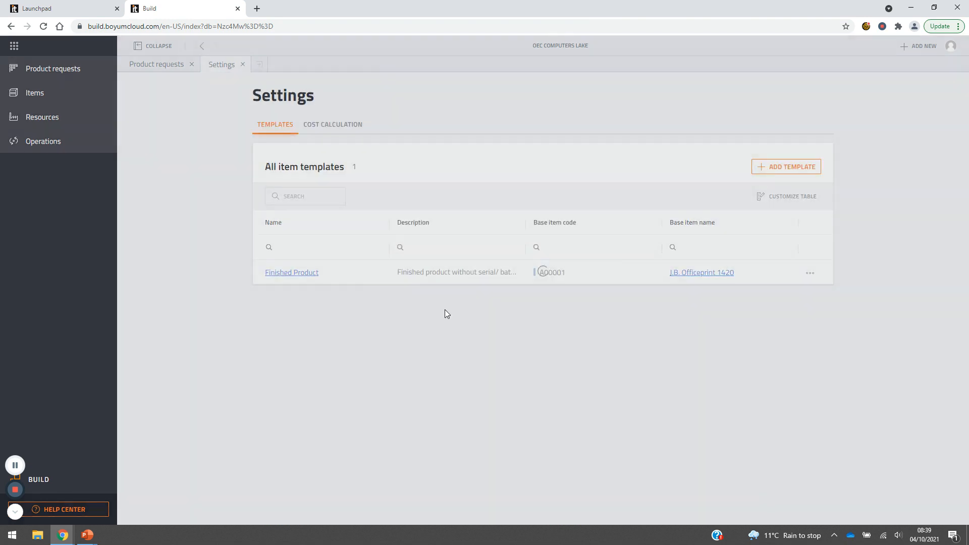
left_click(242, 65)
left_click(924, 48)
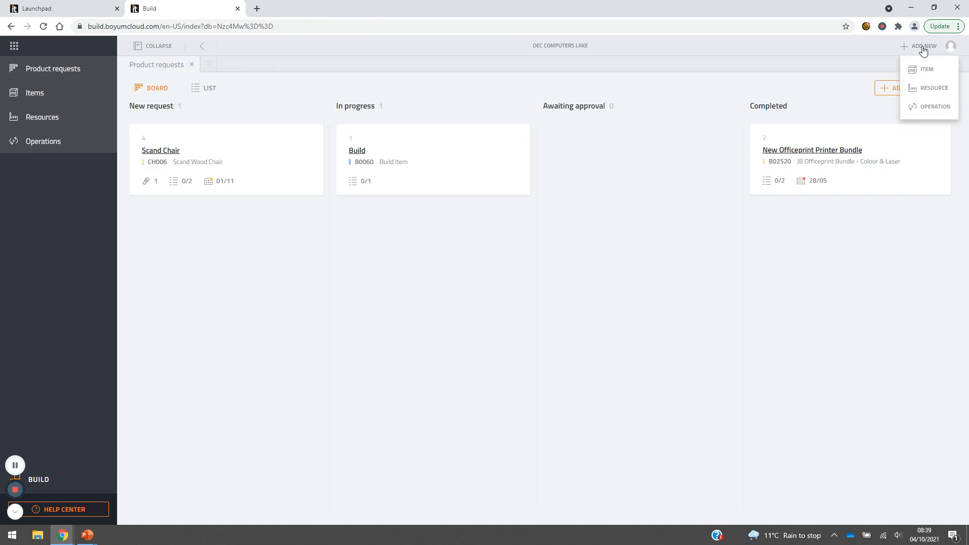
left_click(155, 297)
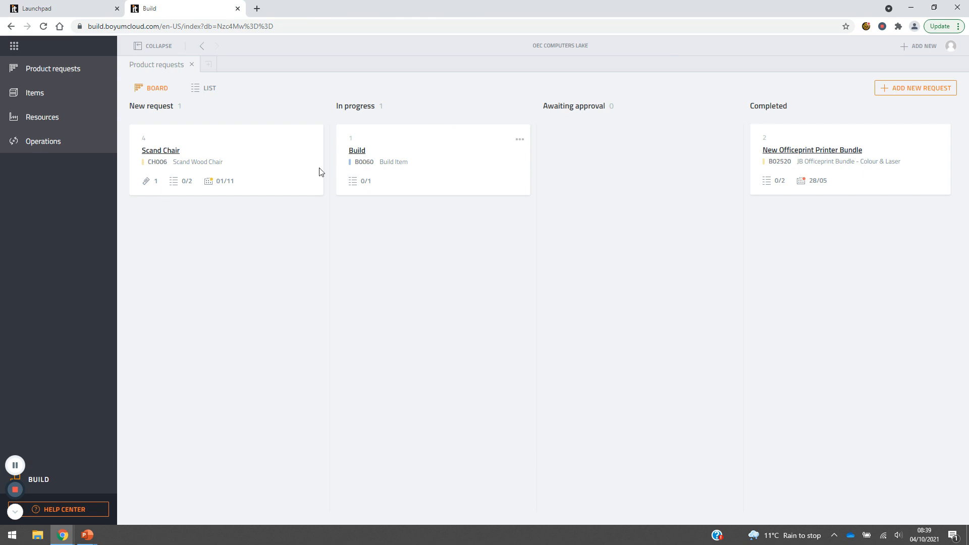
Open the Scand Chair product request and mark its Create Bill of Materials task as done.
mouse_move(207, 158)
left_mouse_down()
mouse_move(423, 169)
mouse_move(202, 166)
left_mouse_up()
left_click(165, 152)
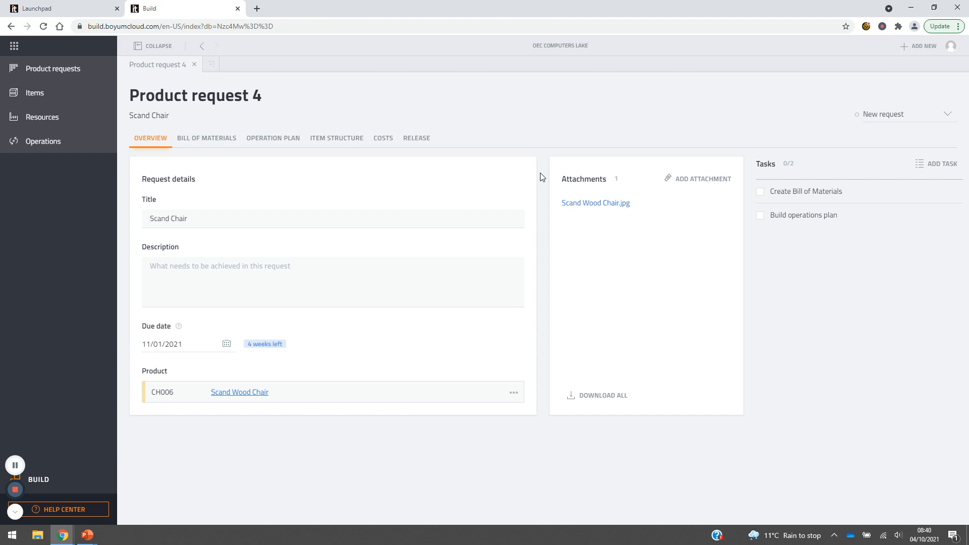
left_click(760, 192)
Check the Scand Chair card on the product requests board and reopen the request at its bill of materials.
left_click(57, 71)
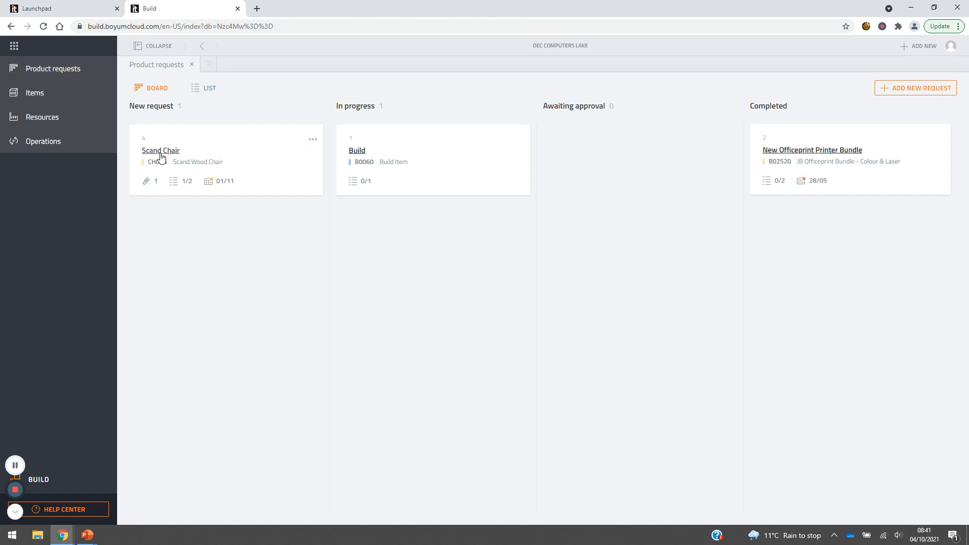
left_click(160, 151)
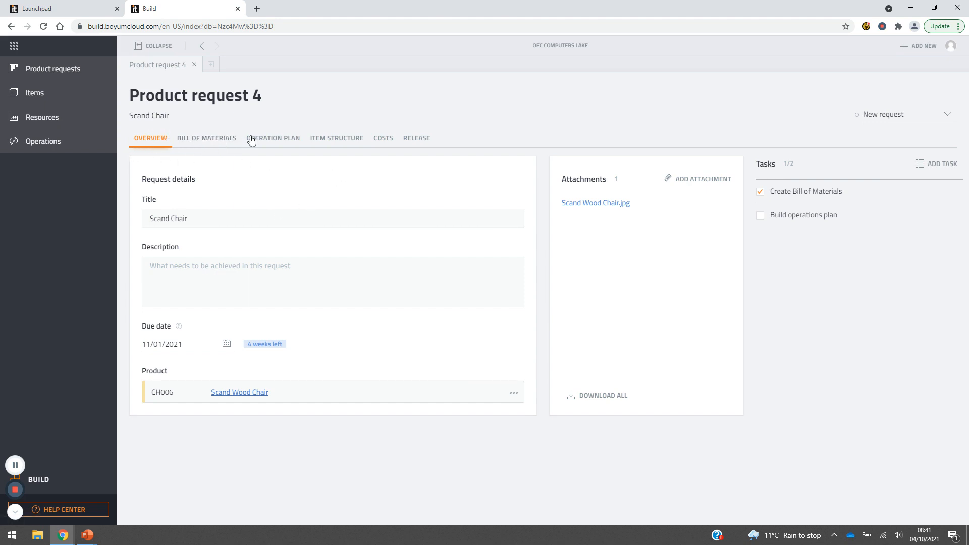
left_click(195, 141)
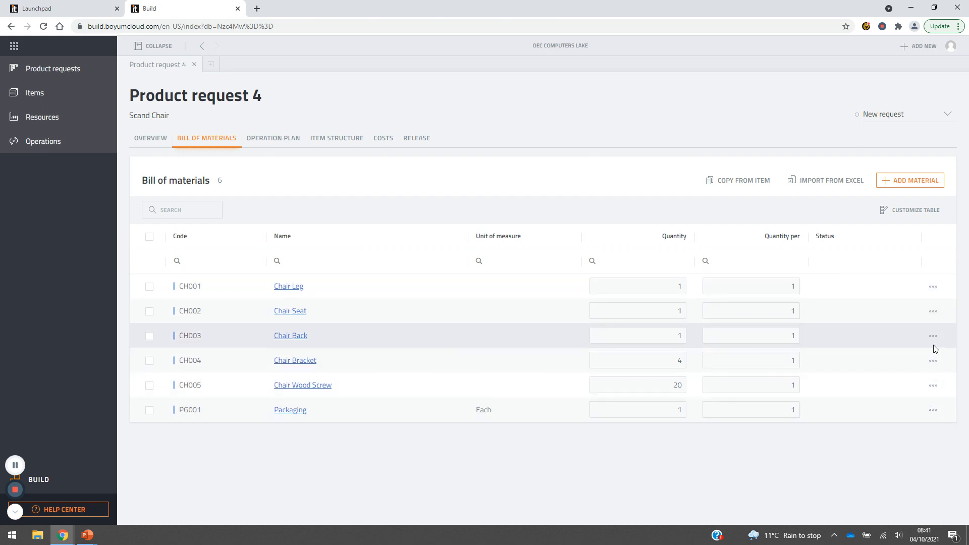
View the replacement items offered for the Packaging line in the bill of materials without replacing it.
left_click(933, 411)
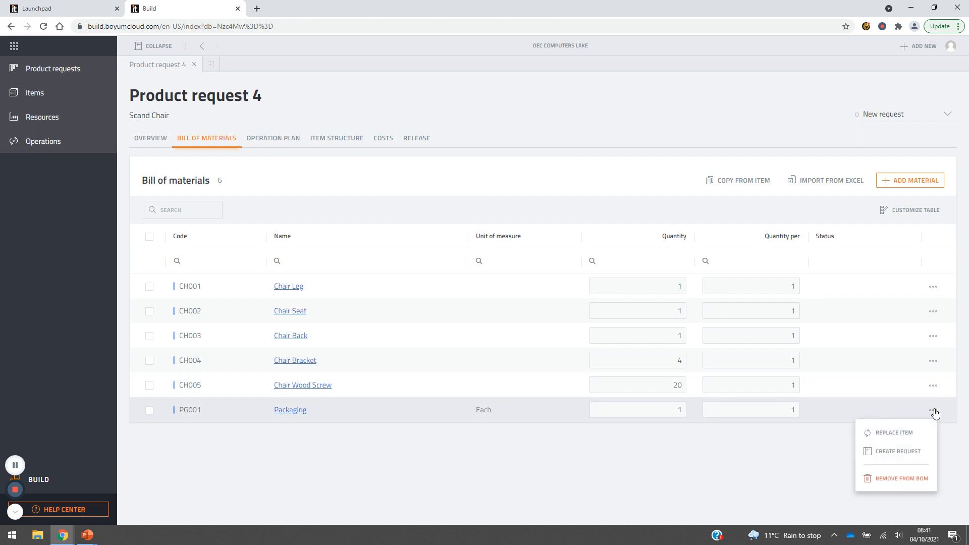
left_click(903, 434)
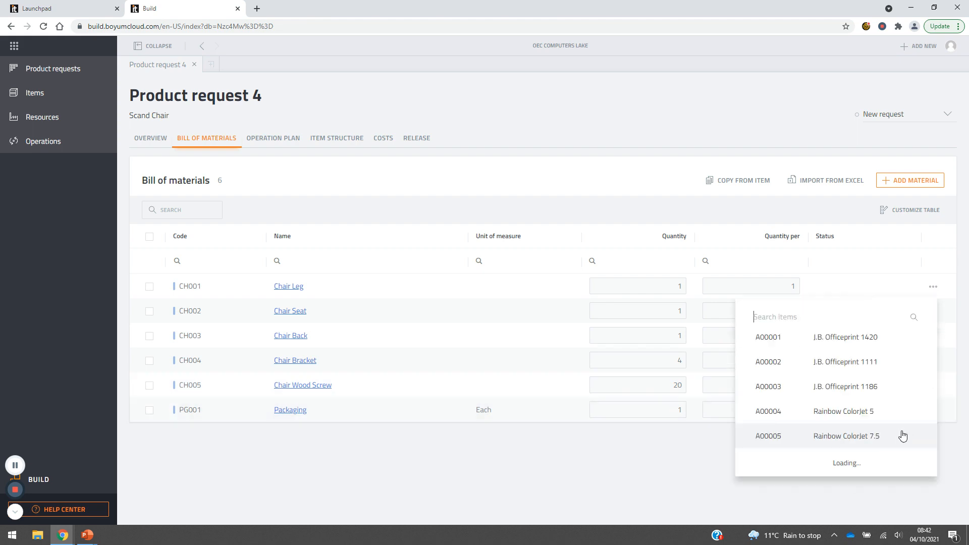
left_click(770, 317)
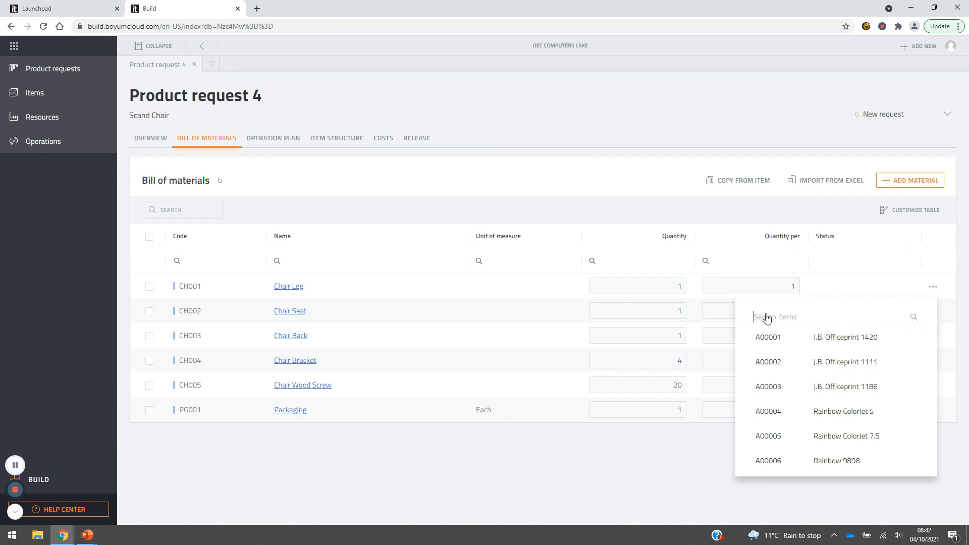
left_click(565, 445)
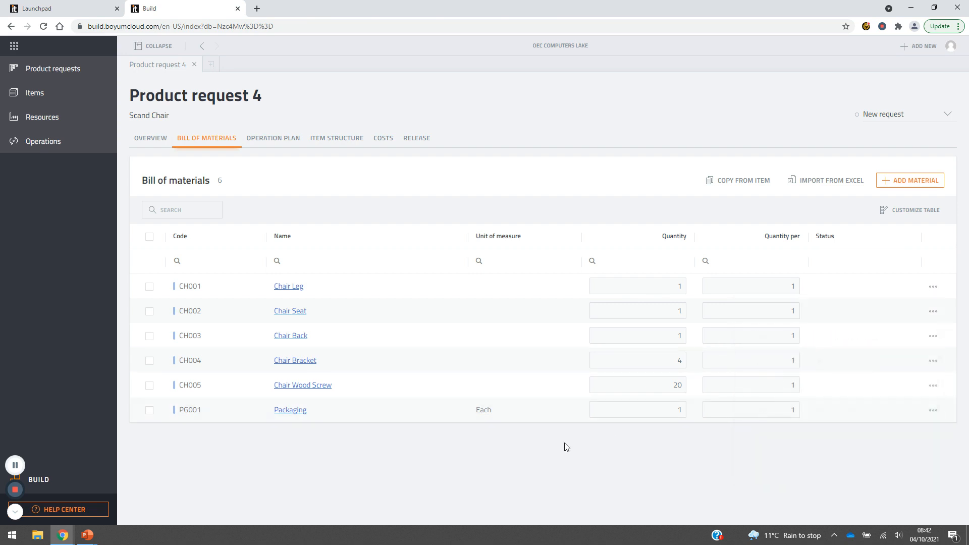
Review the request's operation plan, including the Internal Build and Packing operations with their resources and materials.
left_click(272, 143)
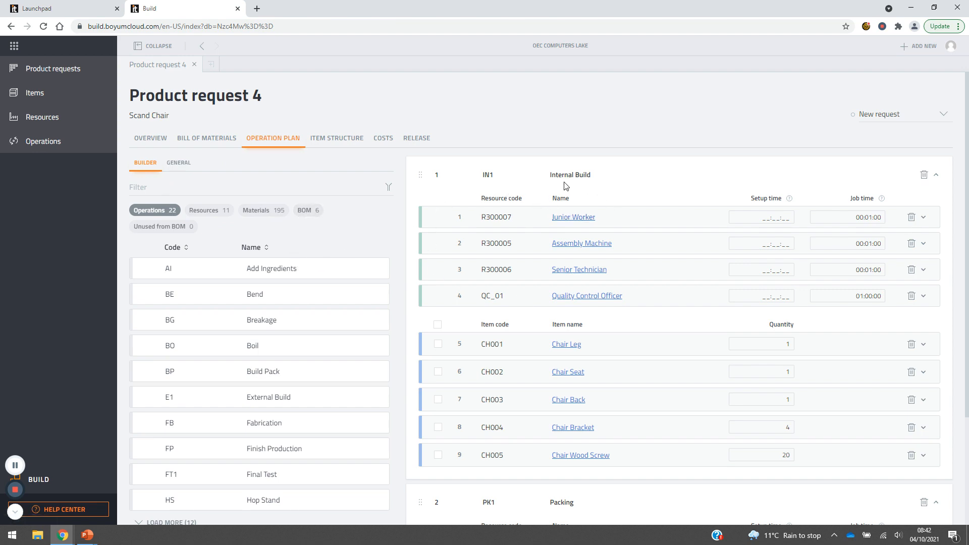
scroll(562, 222, "down", 2)
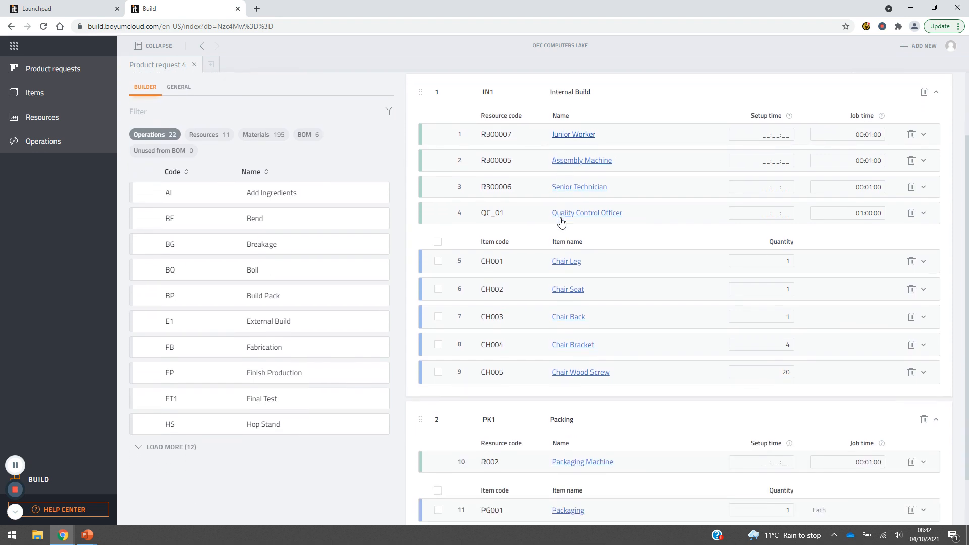
scroll(561, 222, "down", 1)
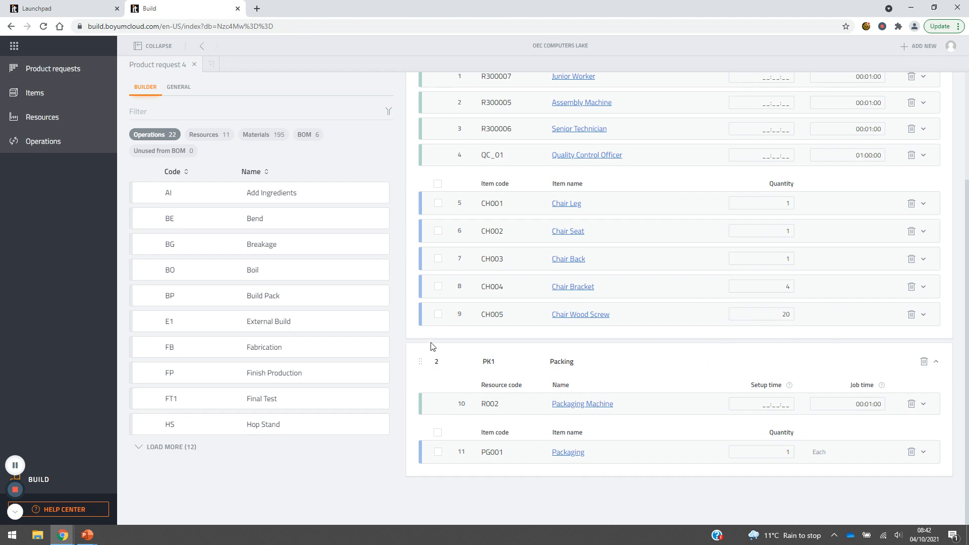
scroll(480, 291, "up", 3)
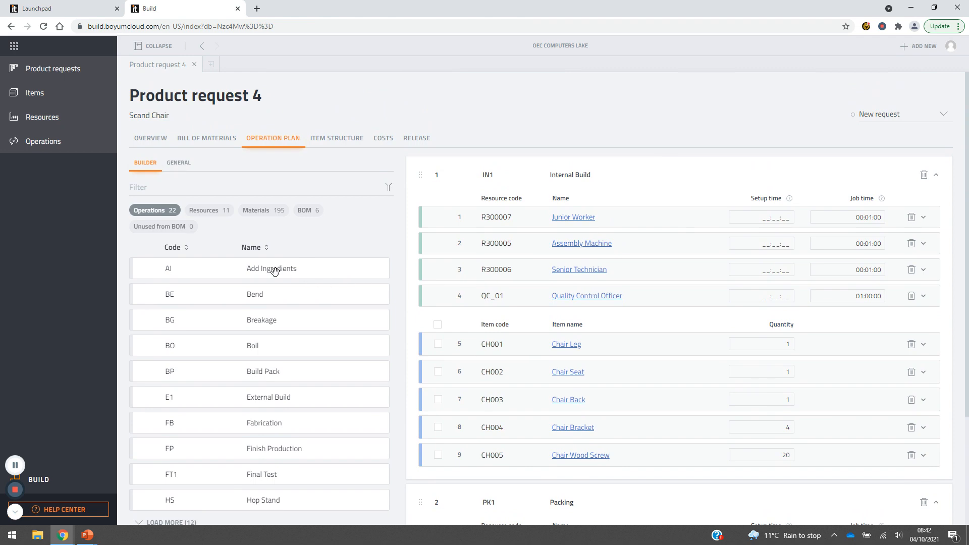
mouse_move(269, 271)
left_mouse_down()
mouse_move(585, 246)
mouse_move(265, 268)
left_mouse_up()
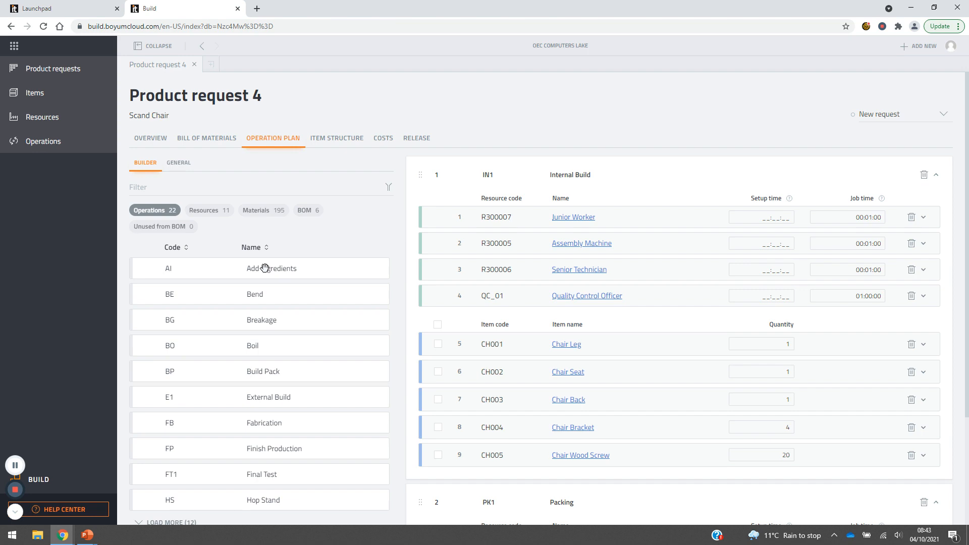
Open the costs of the Scand Chair request to view the sales price calculation parameters.
left_click(379, 144)
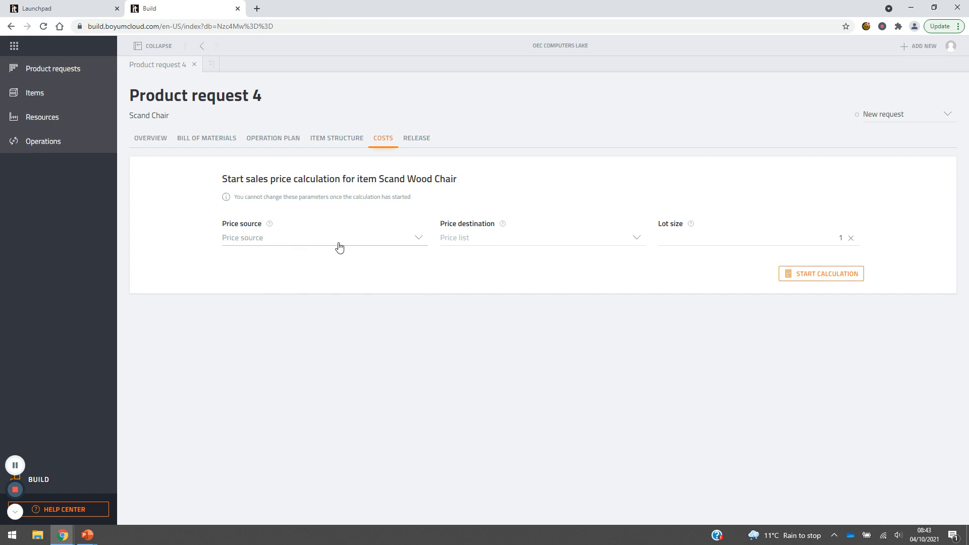
Start the sales price calculation with Base Price as source, Regular Sales Price as destination and a lot size of 10.
left_click(417, 239)
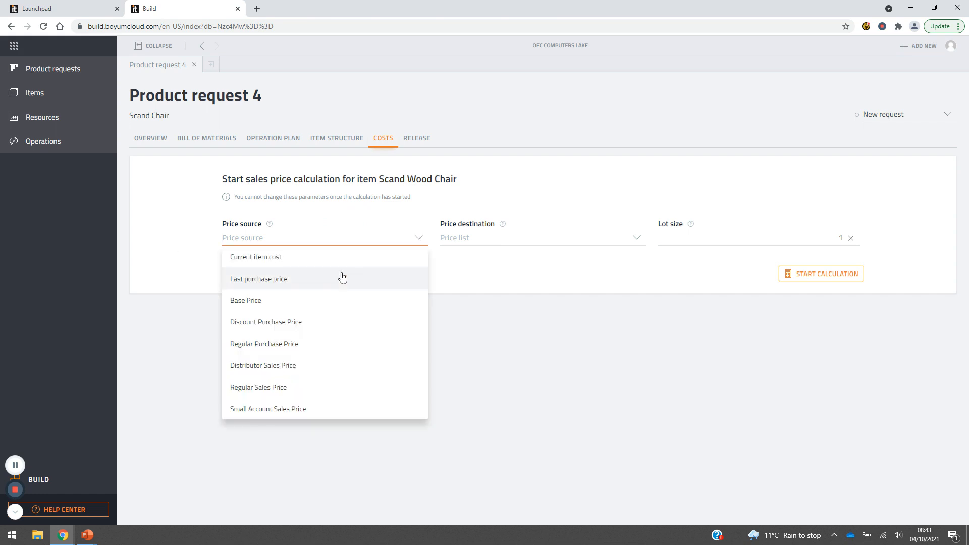
left_click(293, 300)
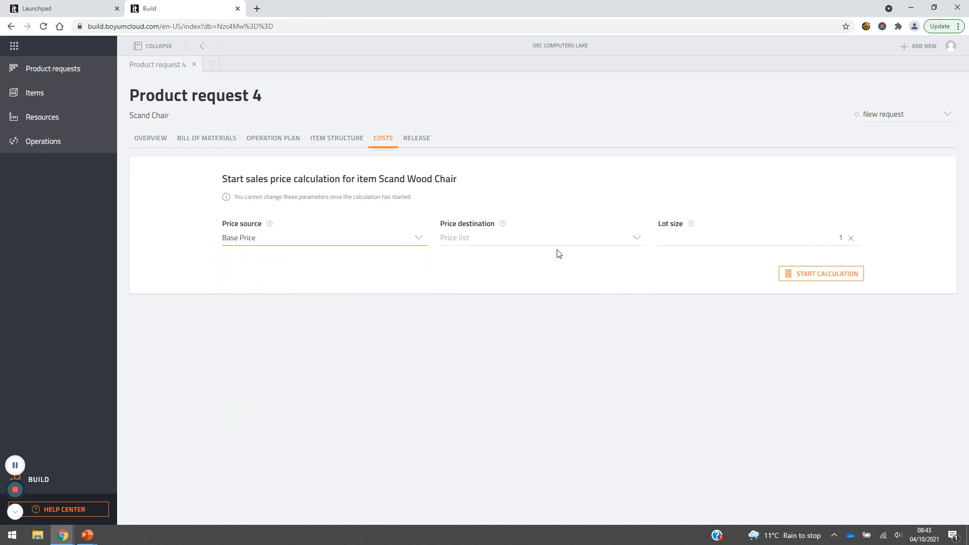
left_click(636, 237)
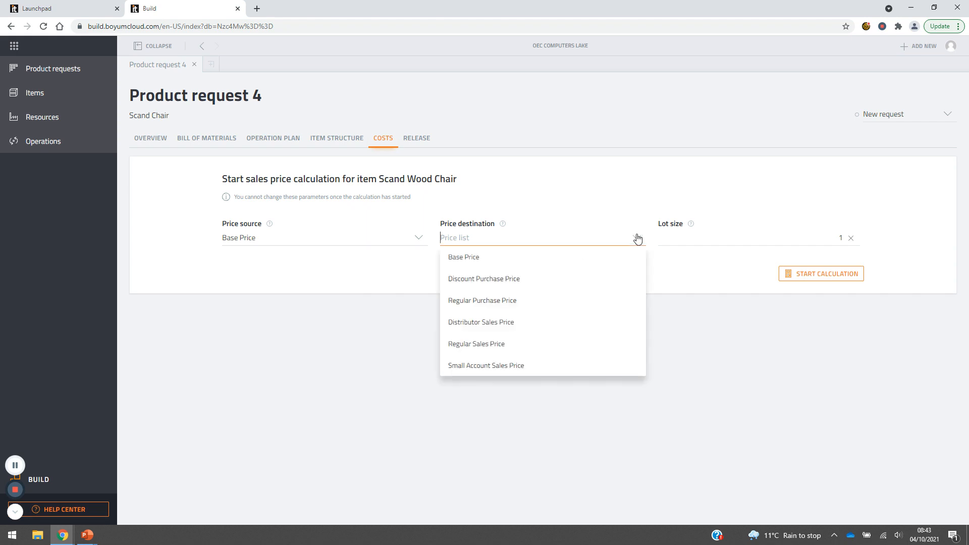
left_click(538, 302)
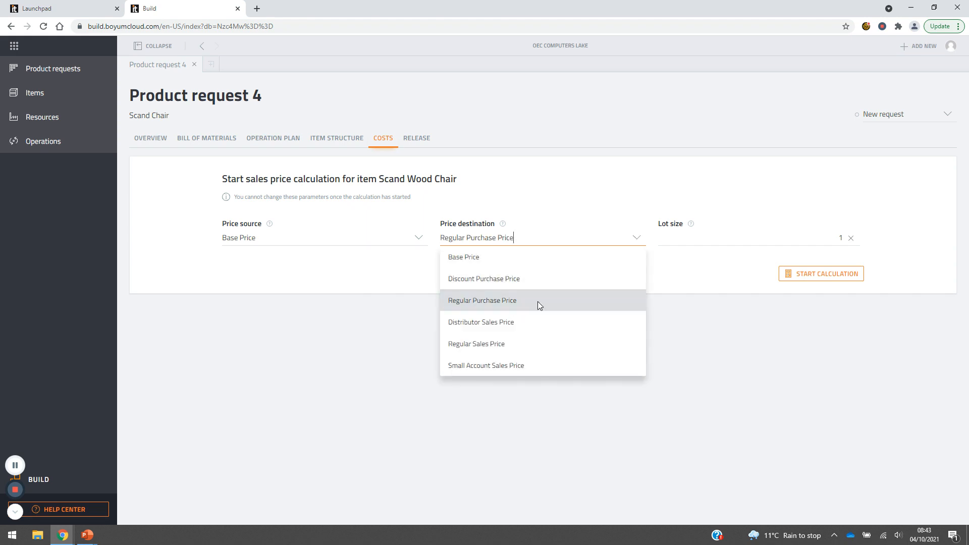
left_click(636, 238)
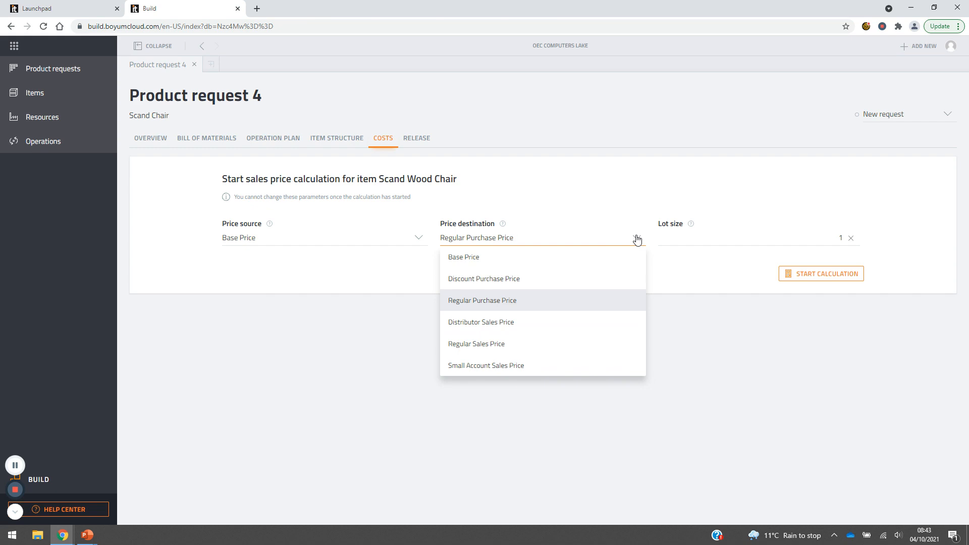
left_click(519, 345)
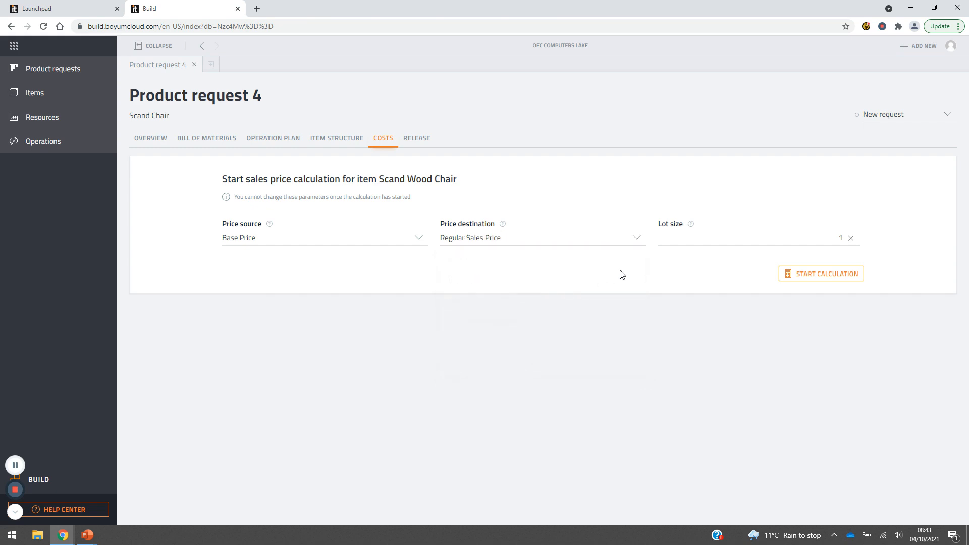
left_click(803, 234)
type("10")
left_click(844, 279)
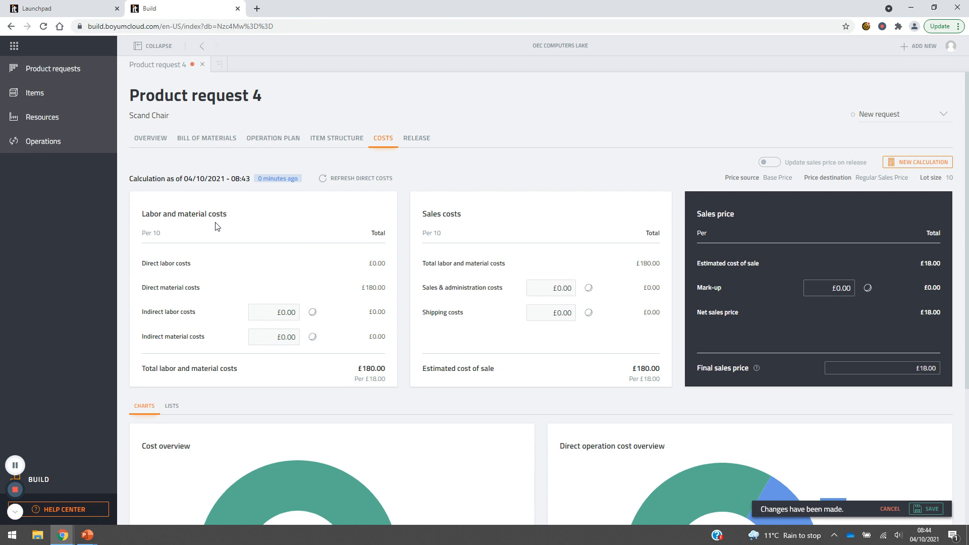
Set the indirect labor costs to £5.00 and the indirect material costs to 5% in the calculation.
left_click(312, 313)
left_click(313, 315)
left_click(287, 313)
type("5")
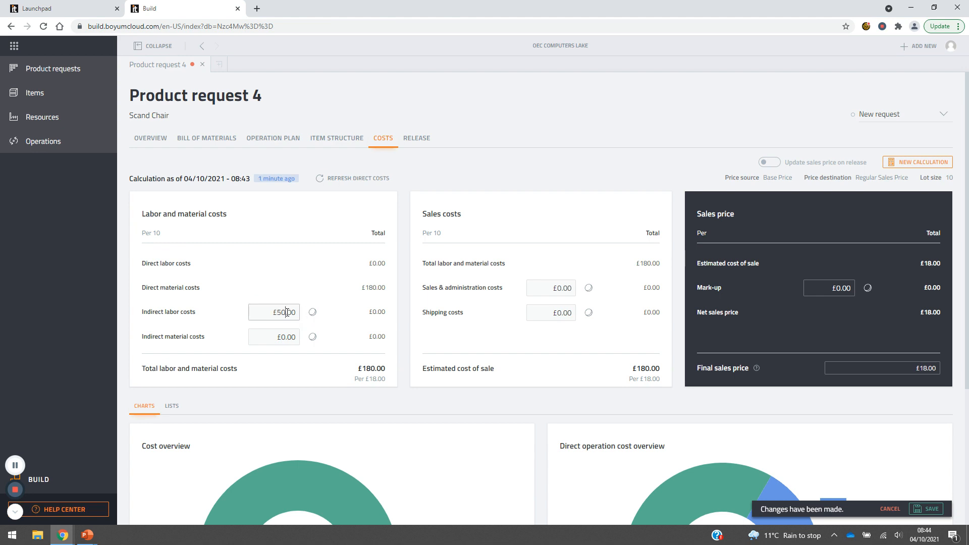
key("BackSpace")
type("5")
left_click(293, 337)
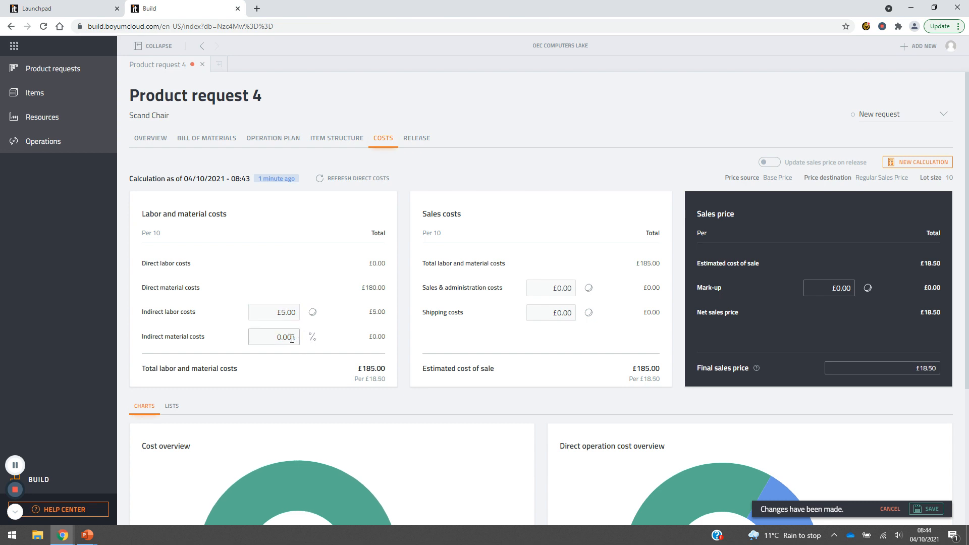
double_click(293, 338)
type("5")
key("Tab")
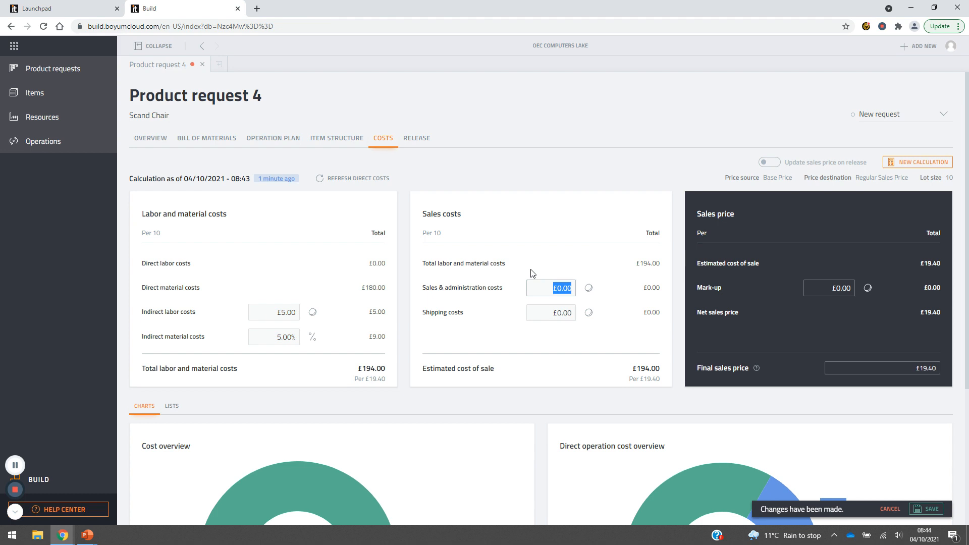
Set the sales price mark-up to 15% as a percentage, keeping sales and administration costs as a fixed amount.
left_click(590, 289)
left_click(590, 289)
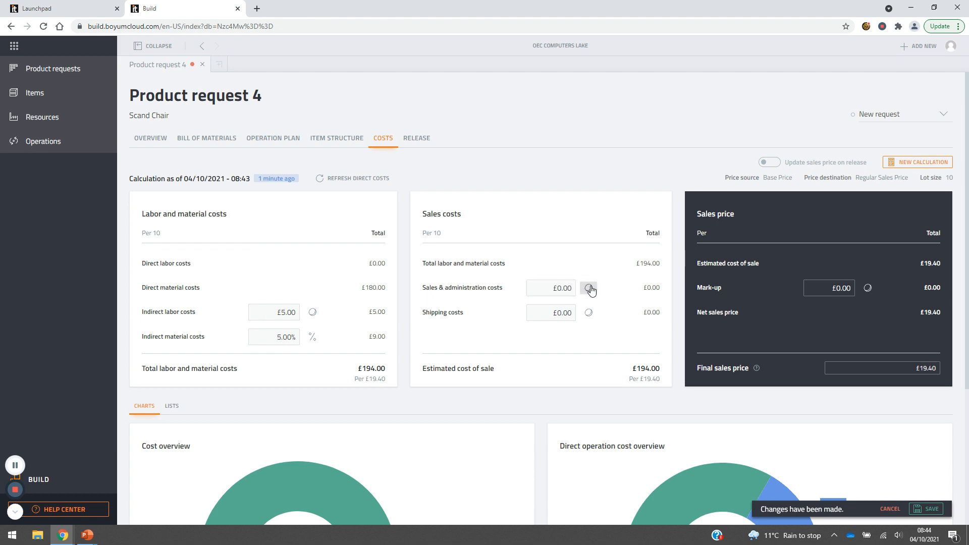
left_click(839, 288)
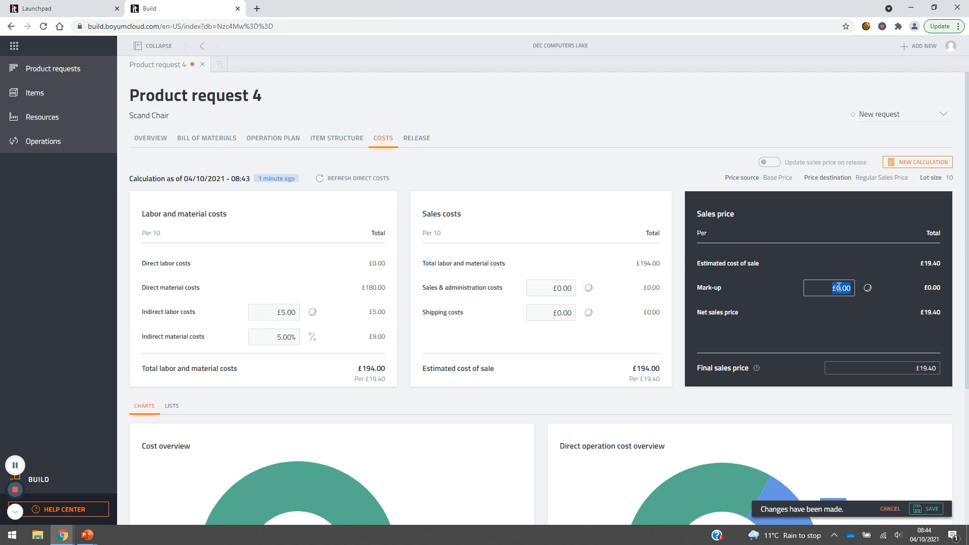
left_click(867, 288)
left_click(839, 288)
type("15")
key("Tab")
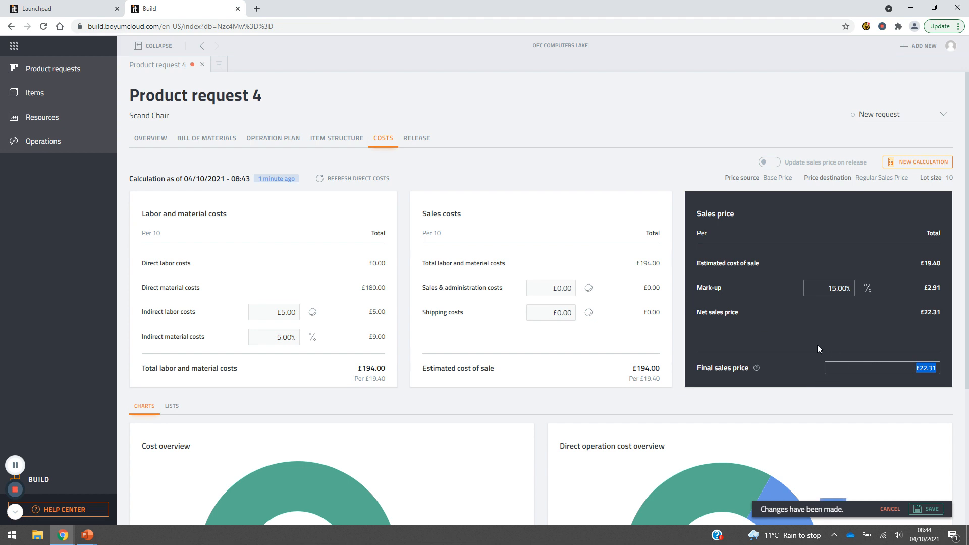
left_click(803, 344)
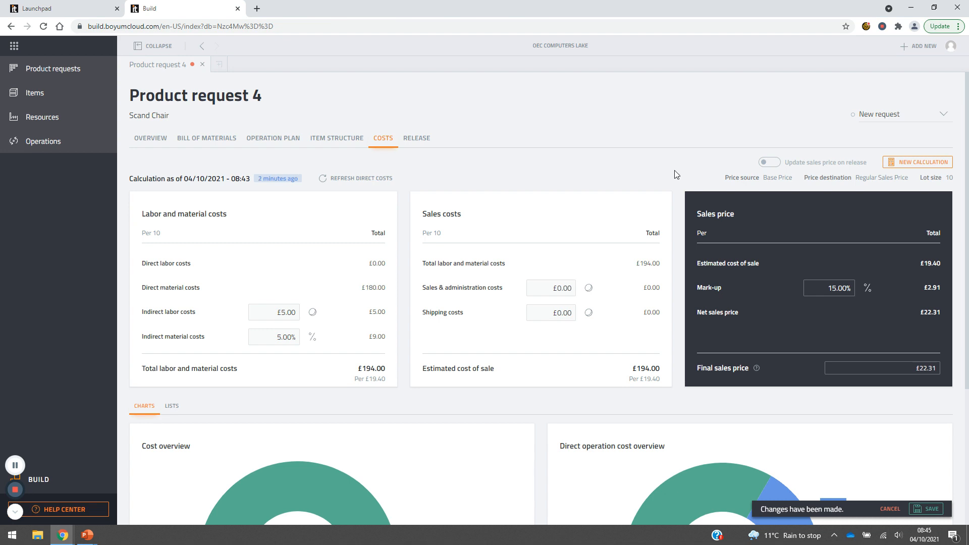
Examine the calculation's cost overview charts and the lists of direct material and labor costs.
scroll(674, 174, "down", 1)
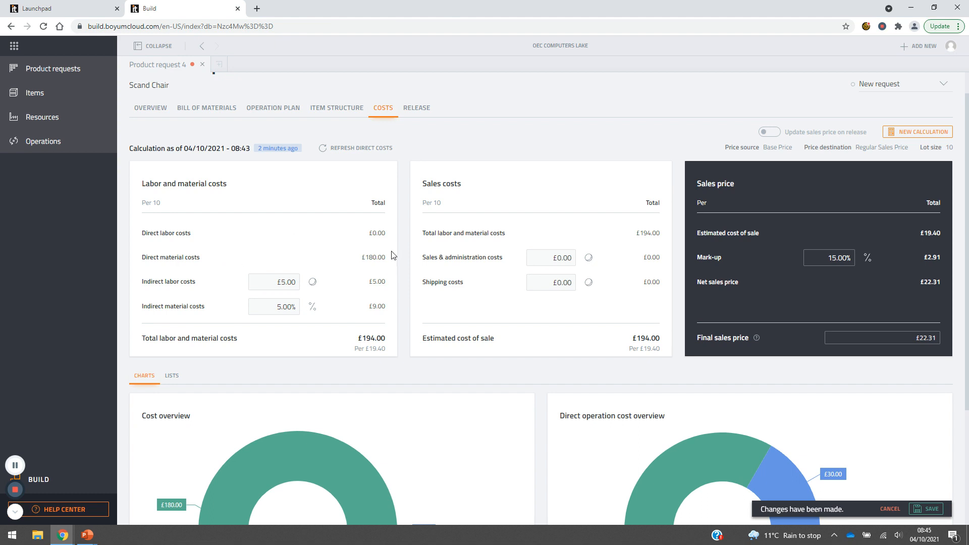
scroll(404, 249, "down", 2)
scroll(404, 249, "down", 3)
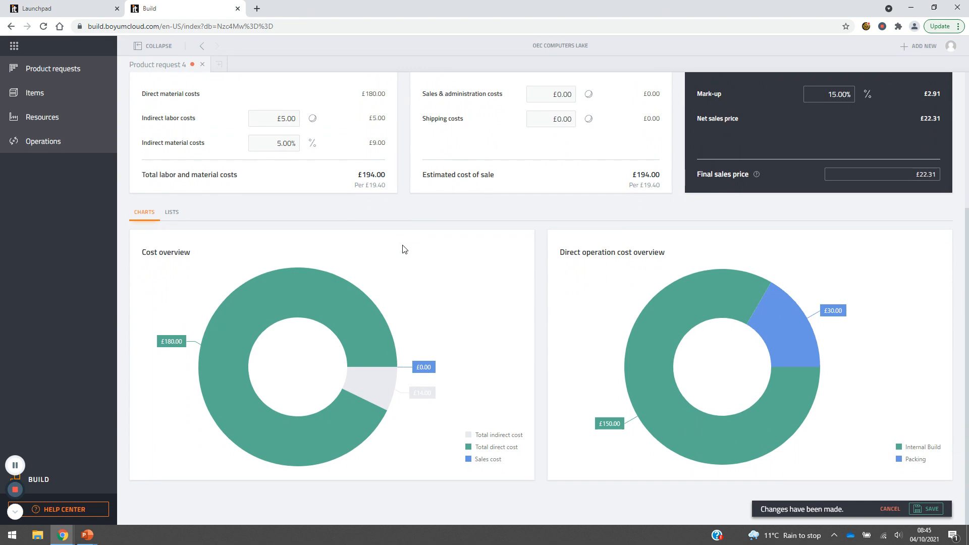
left_click(173, 215)
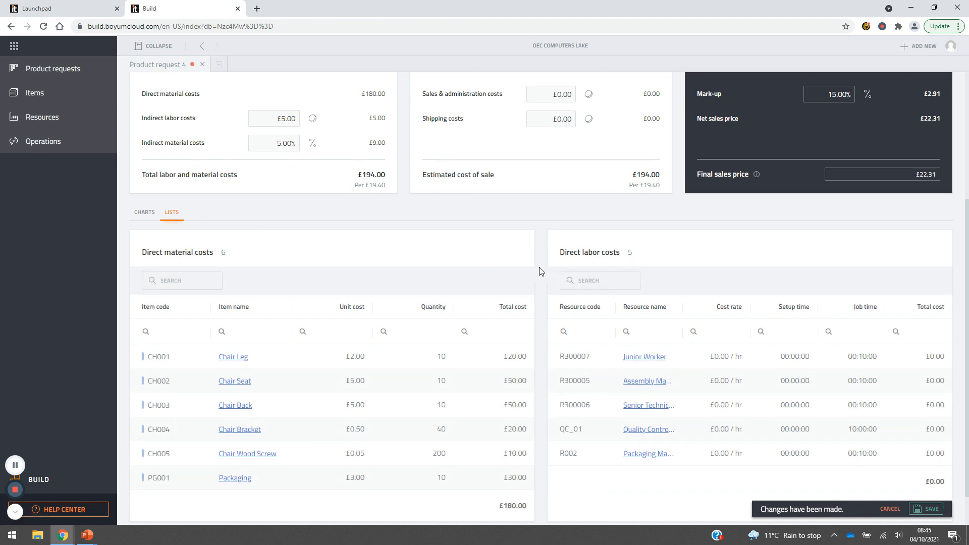
scroll(541, 271, "down", 1)
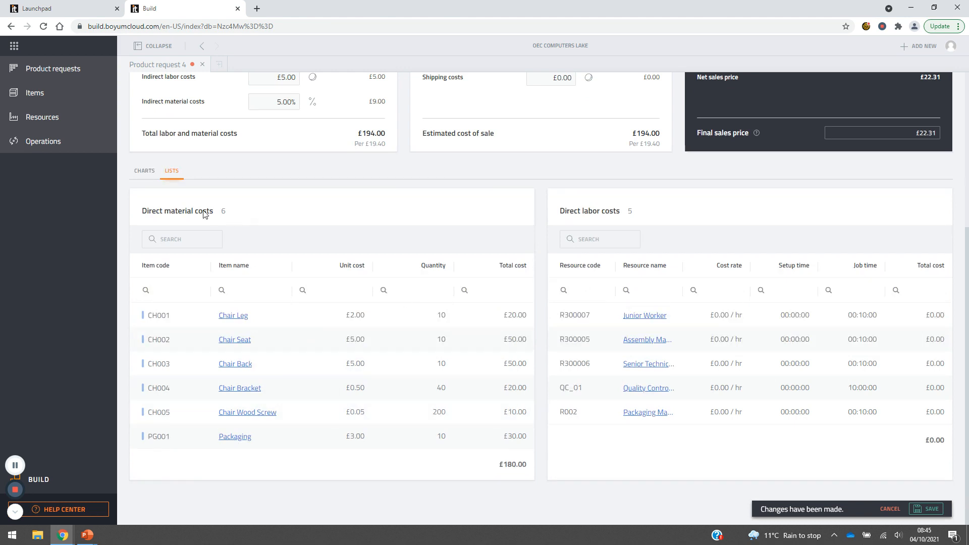
left_click(145, 171)
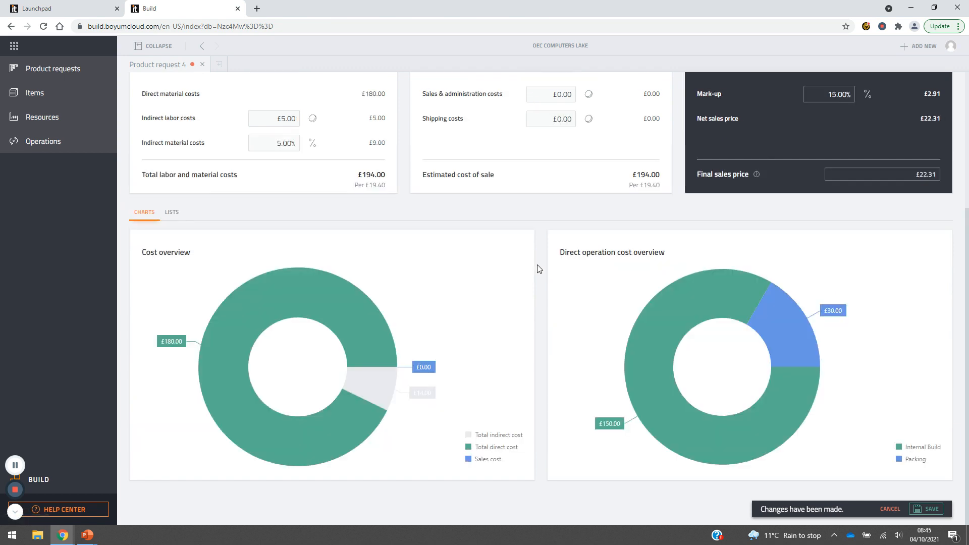
scroll(539, 269, "up", 5)
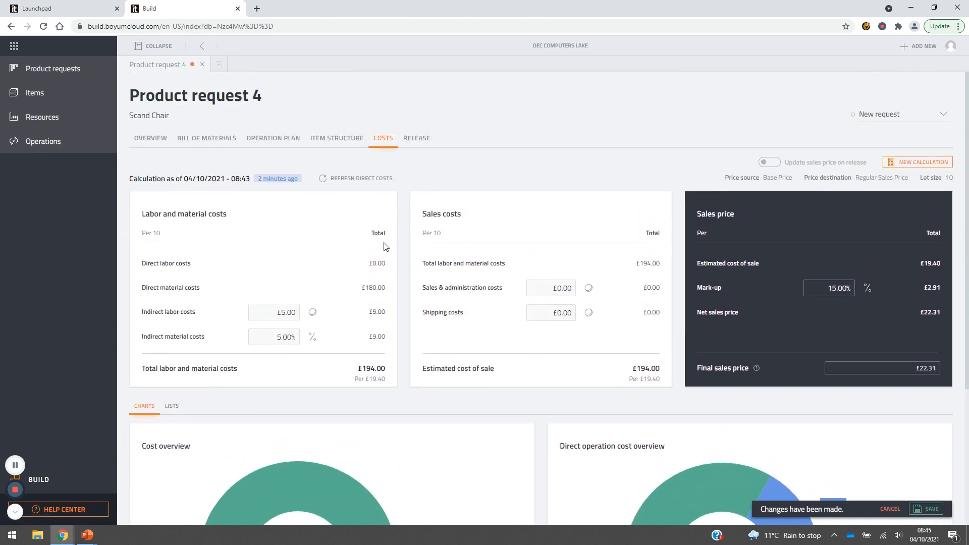
View the request's release options, then return to the product requests board and discard the unsaved changes.
left_click(409, 142)
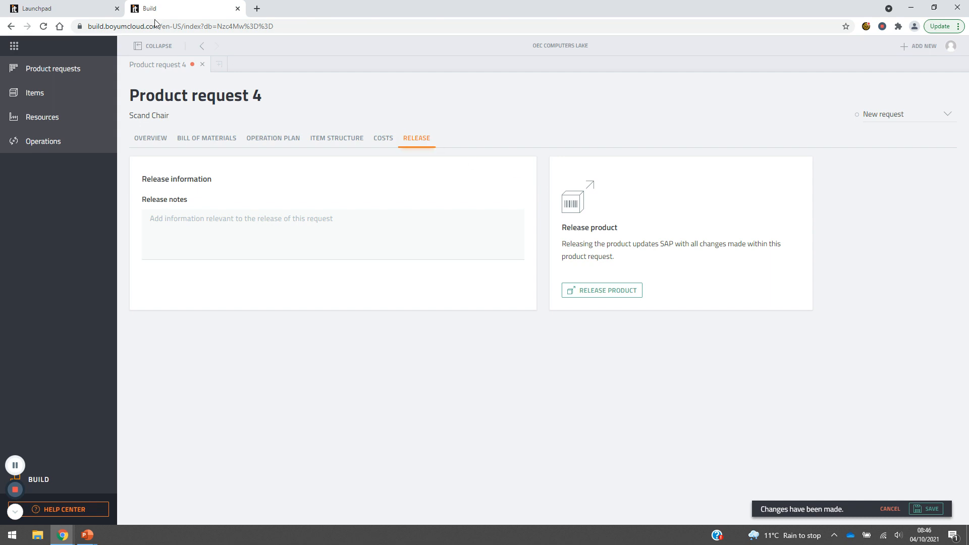
left_click(86, 74)
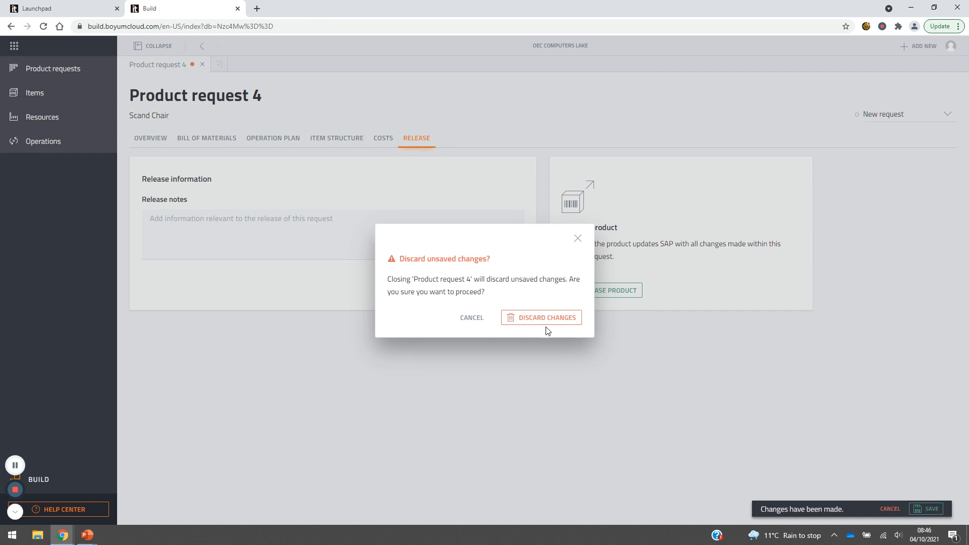
left_click(537, 317)
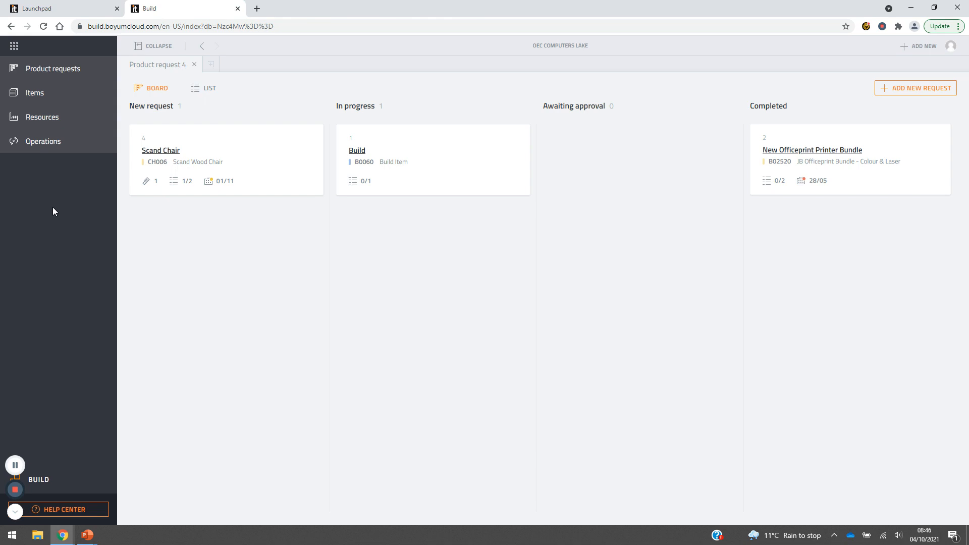
Look through the overviews of all items, resources and operations.
left_click(58, 97)
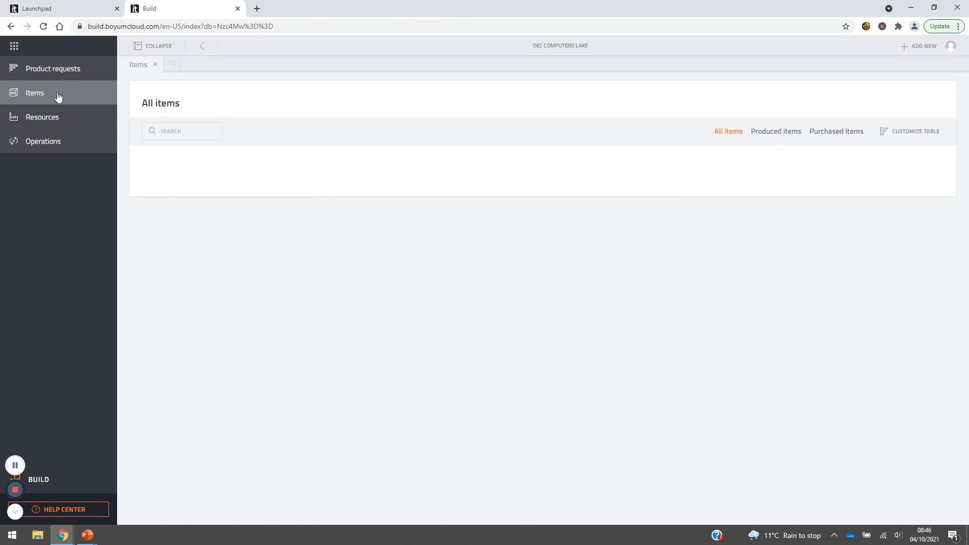
left_click(76, 119)
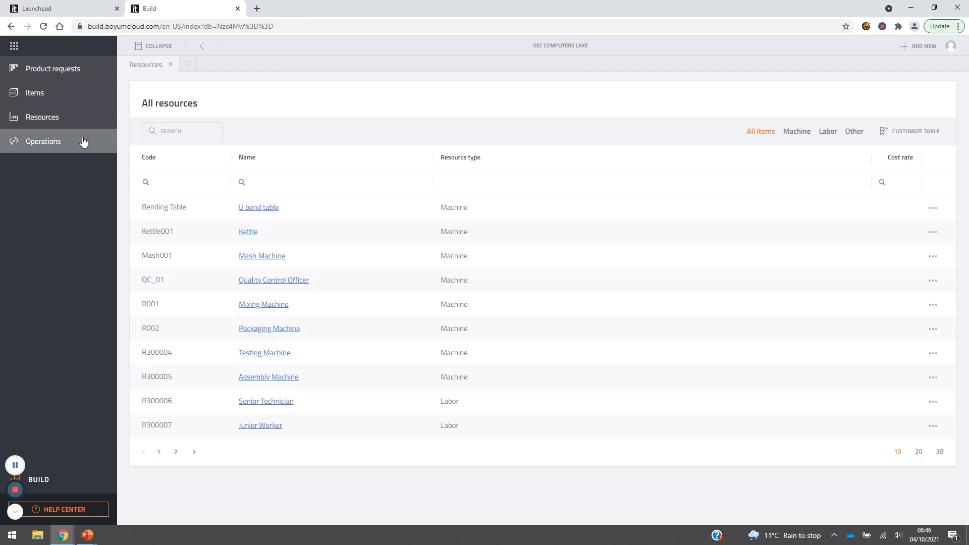
left_click(83, 142)
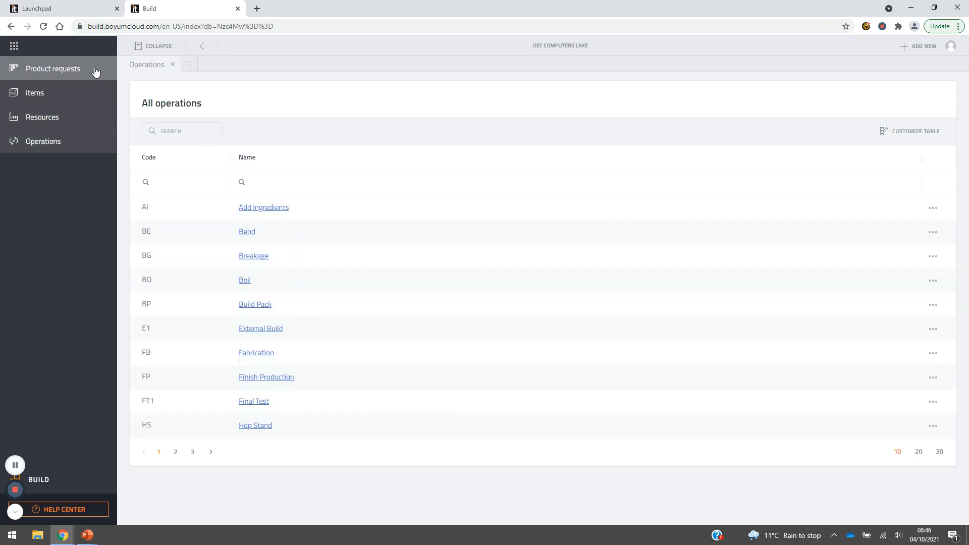